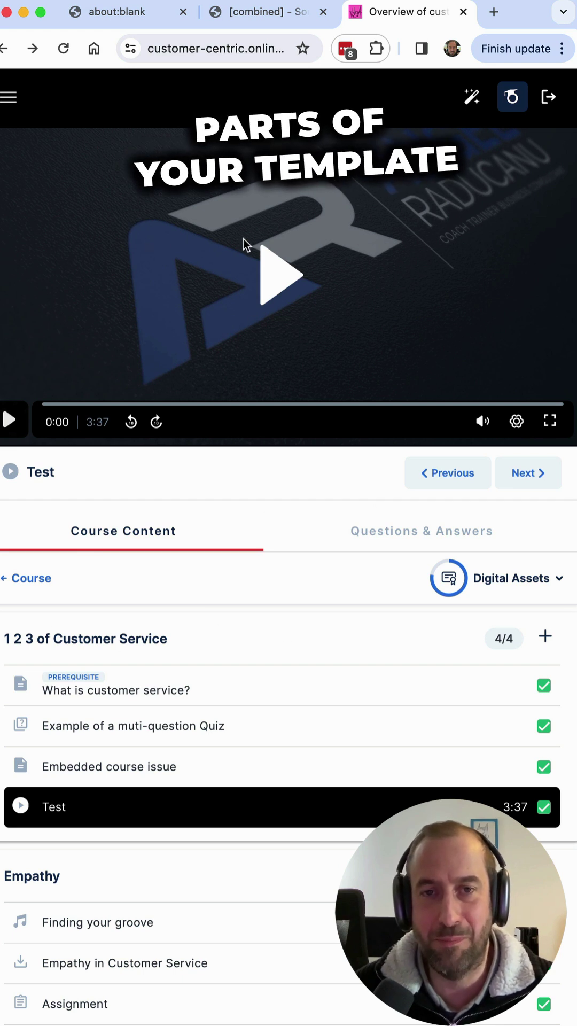
Open the 'Finding your groove' lesson under Empathy in the Course Content list
{"action": "left_click", "coordinate": [101, 923]}
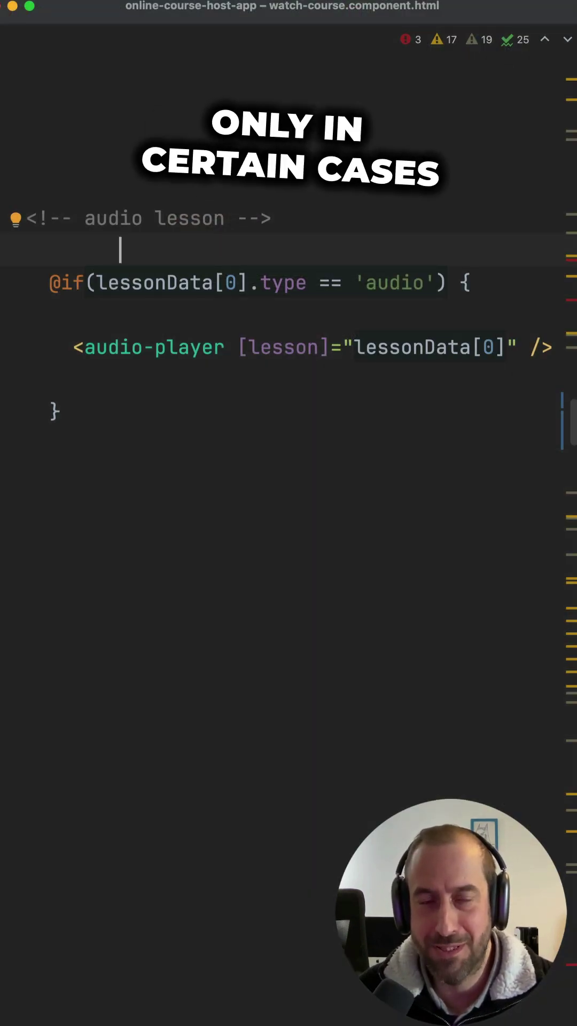
{"action": "type", "text": "@defer(when lessonData[0].type == 'audio') {"}
{"action": "left_click", "coordinate": [32, 473]}
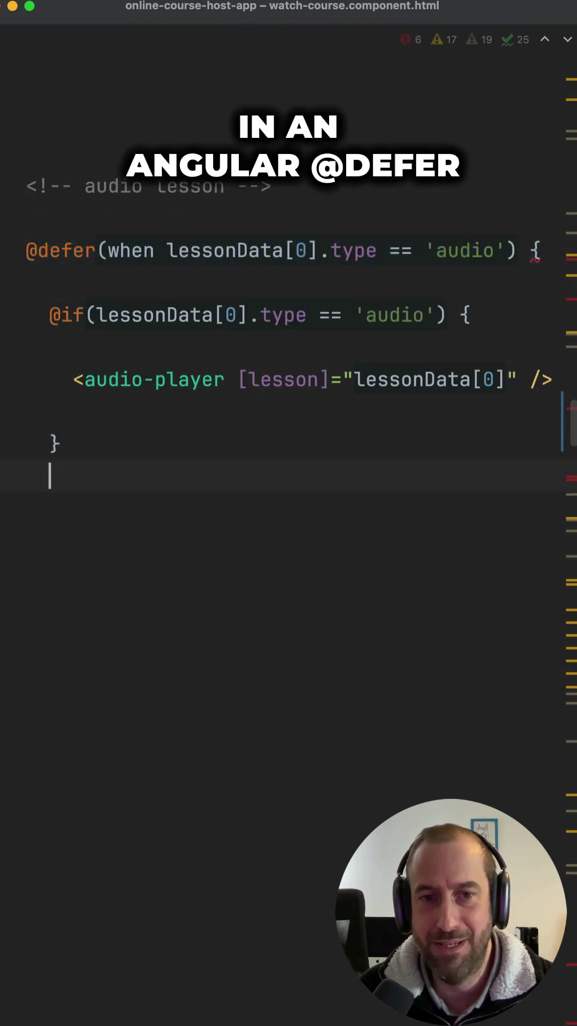
{"action": "type", "text": "}"}
{"action": "key", "text": "Return"}
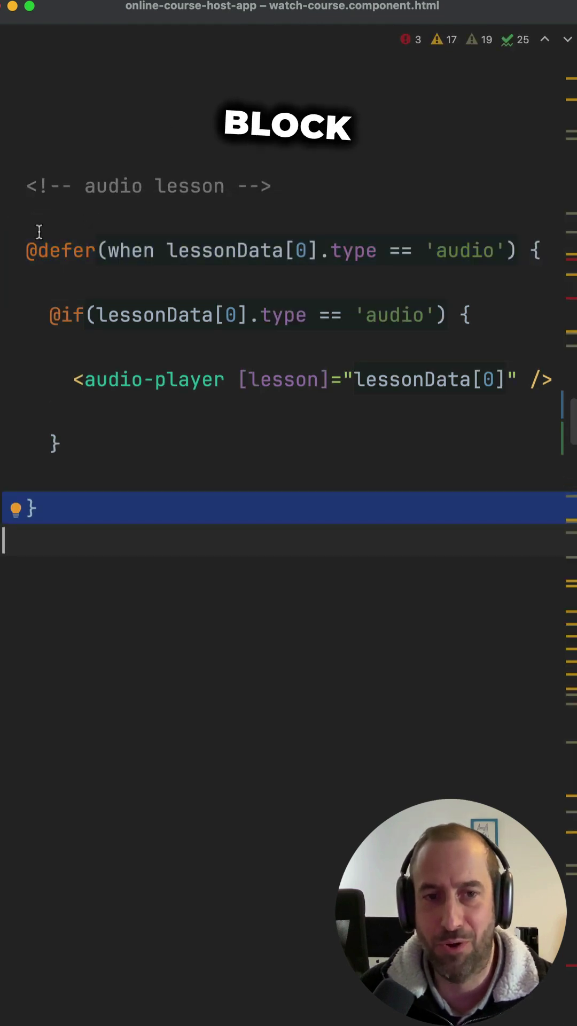
{"action": "left_click", "coordinate": [111, 251]}
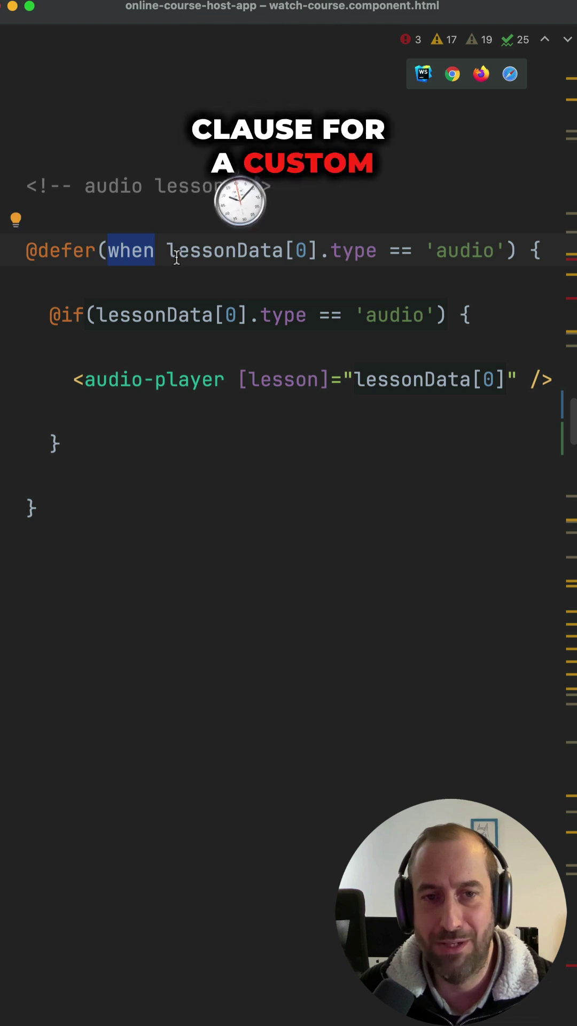
{"action": "left_click_drag", "start_coordinate": [168, 250], "coordinate": [507, 250]}
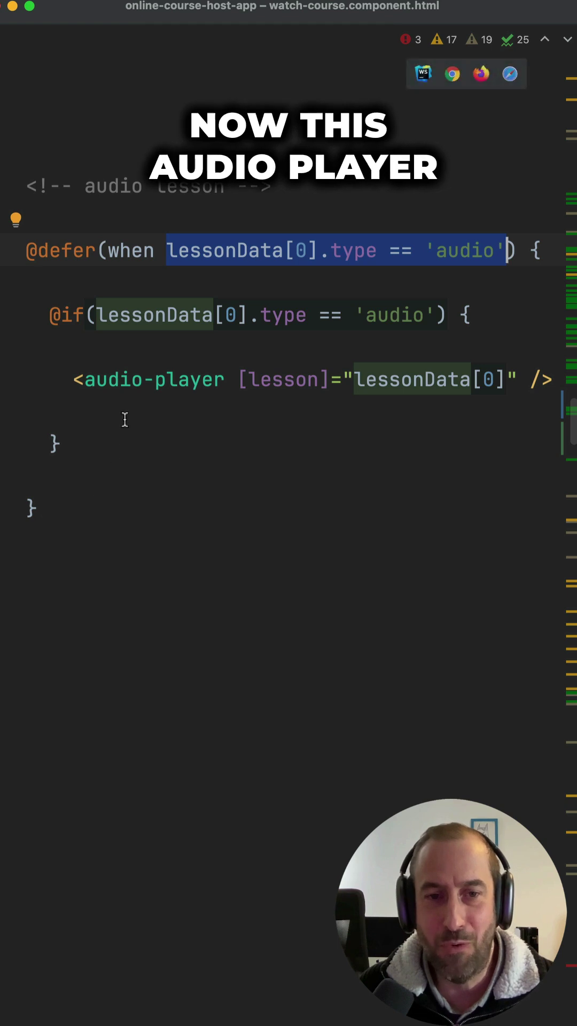
{"action": "left_click_drag", "start_coordinate": [126, 420], "coordinate": [2, 379]}
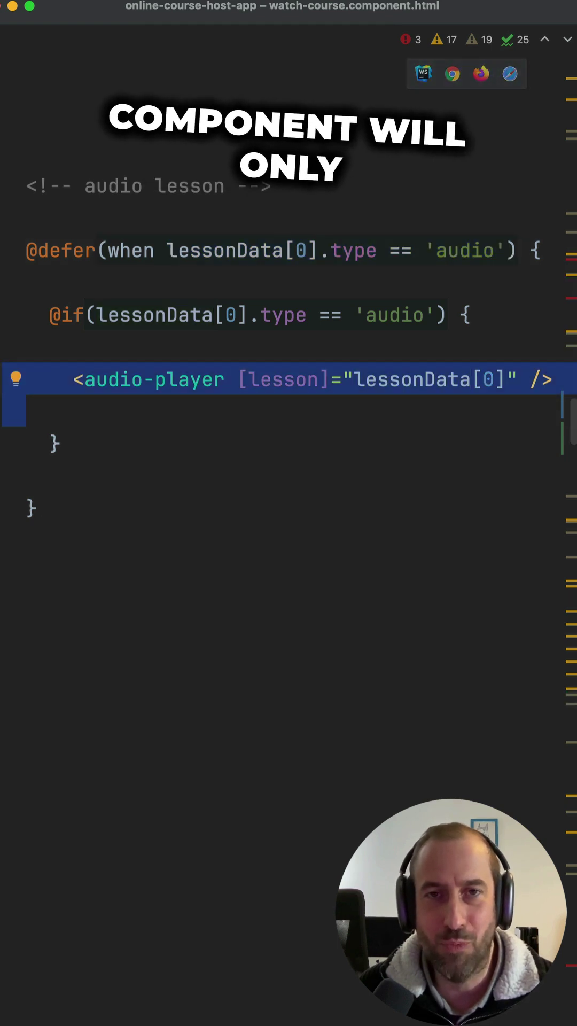